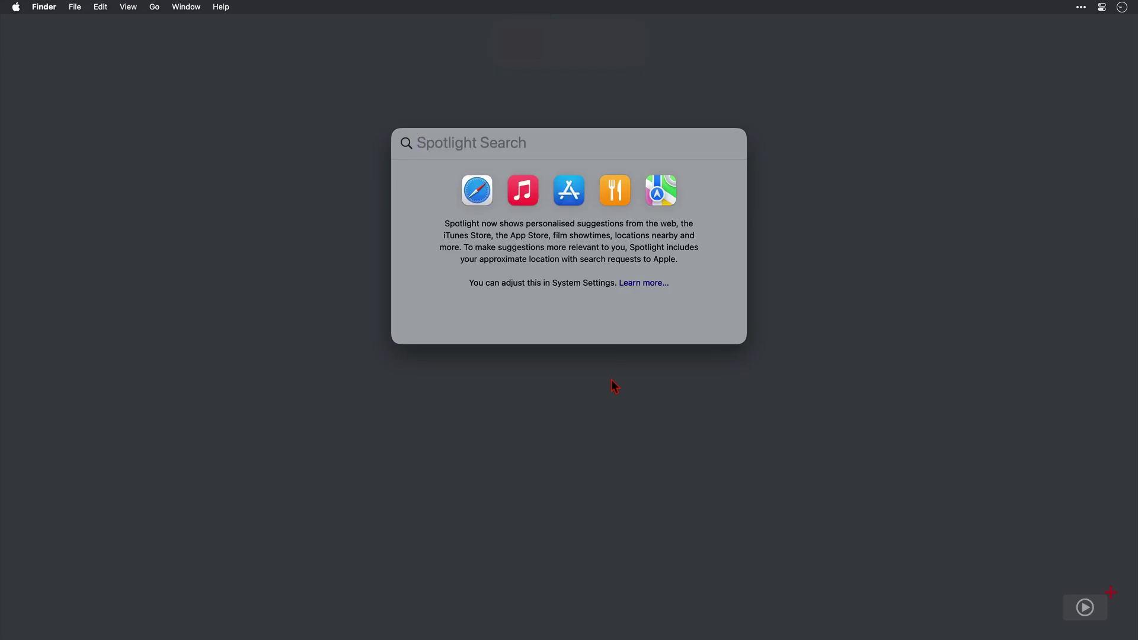
# Step: Launch iStat Menus via Spotlight and switch off Memory, Disks, Network and Sensors, keeping only CPU & GPU
pyautogui.write('is')
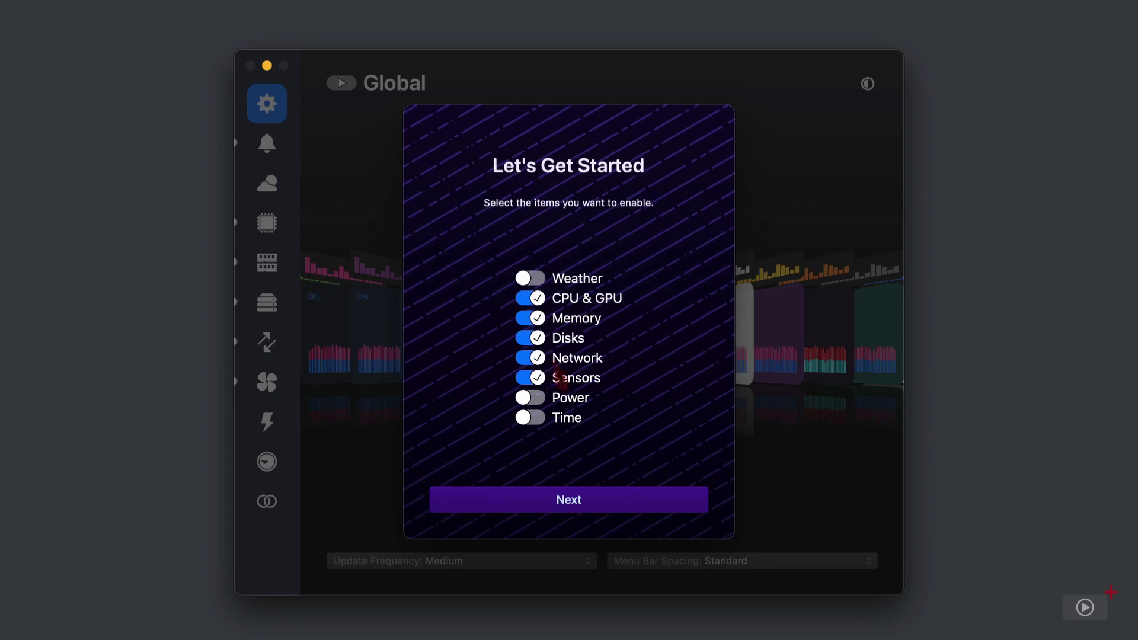
pyautogui.click(534, 318)
pyautogui.click(533, 338)
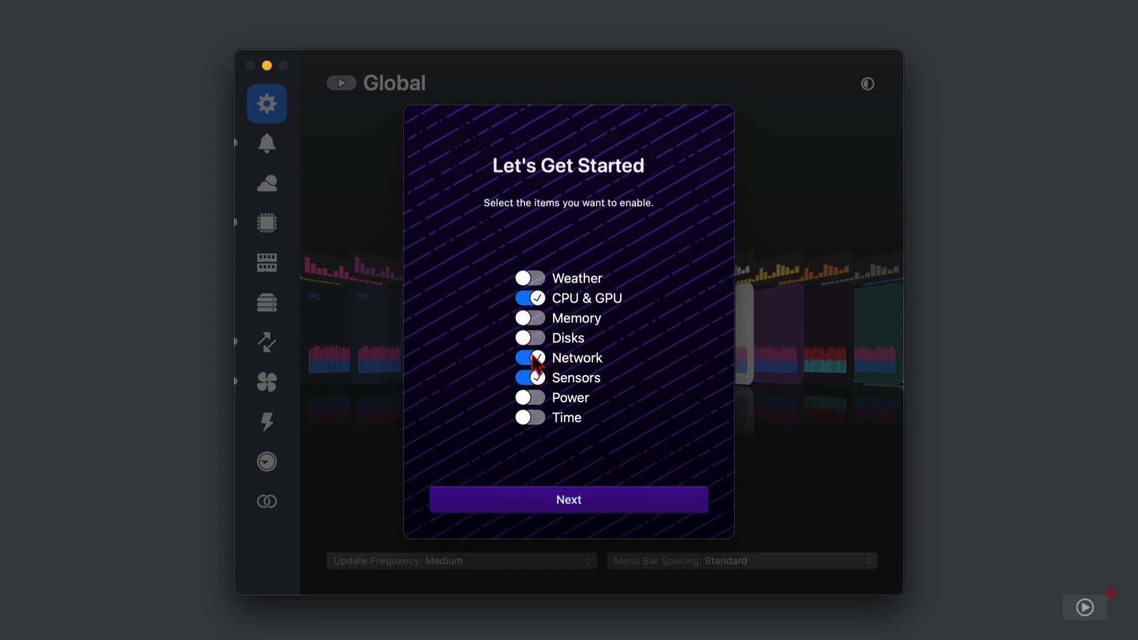
pyautogui.click(533, 358)
pyautogui.click(533, 378)
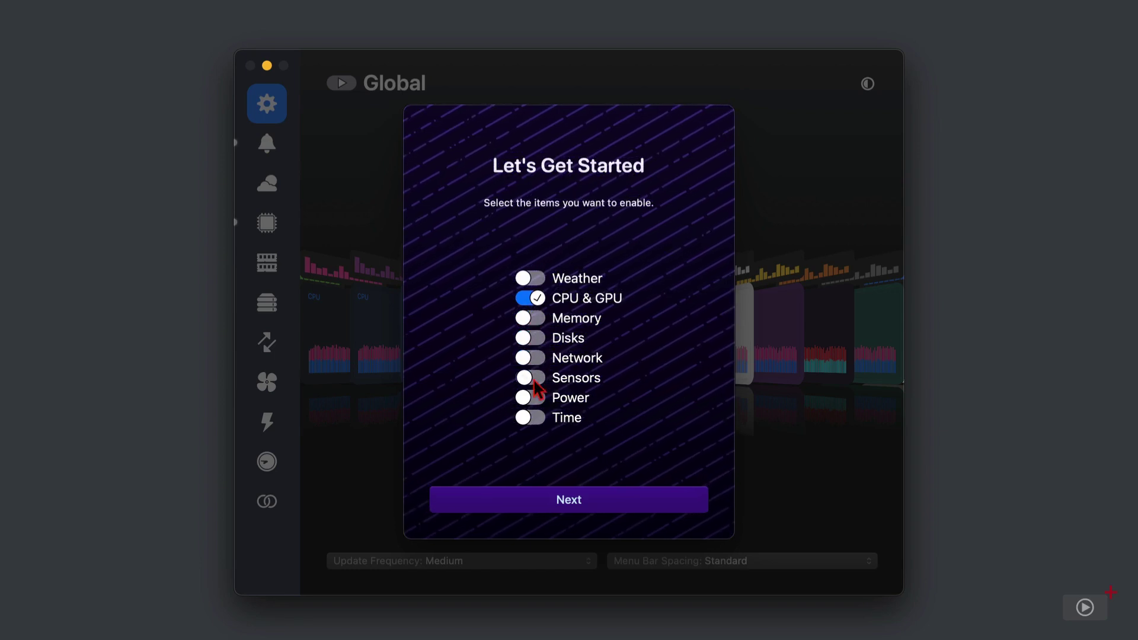
# Step: Accept the default menu-bar style, choose the simple sensors list, and finish setup
pyautogui.click(564, 504)
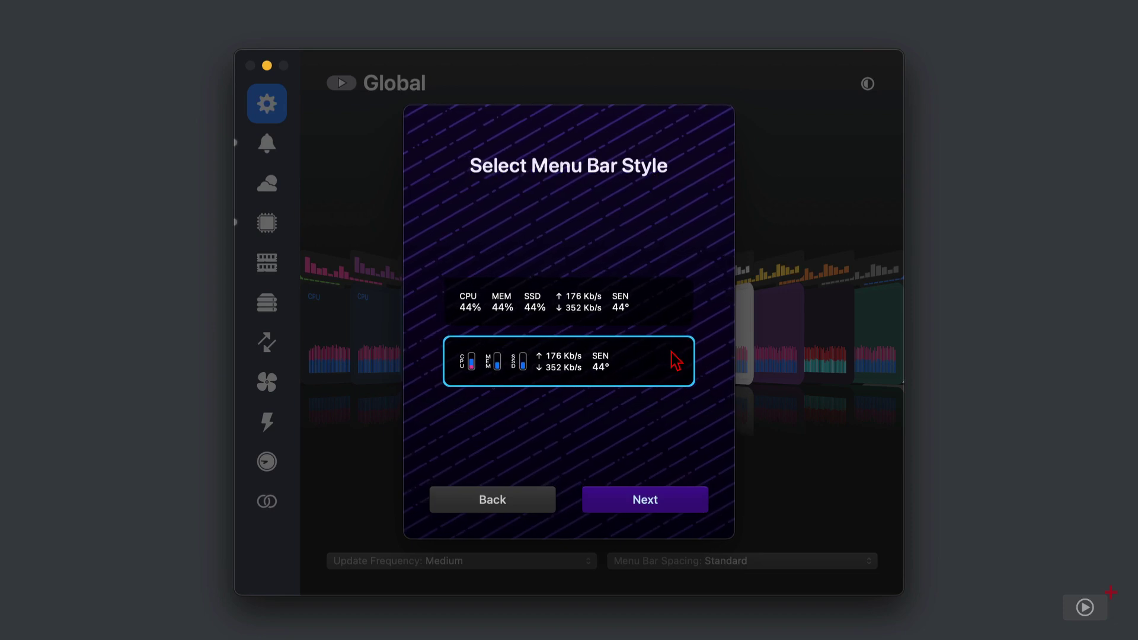
pyautogui.click(632, 503)
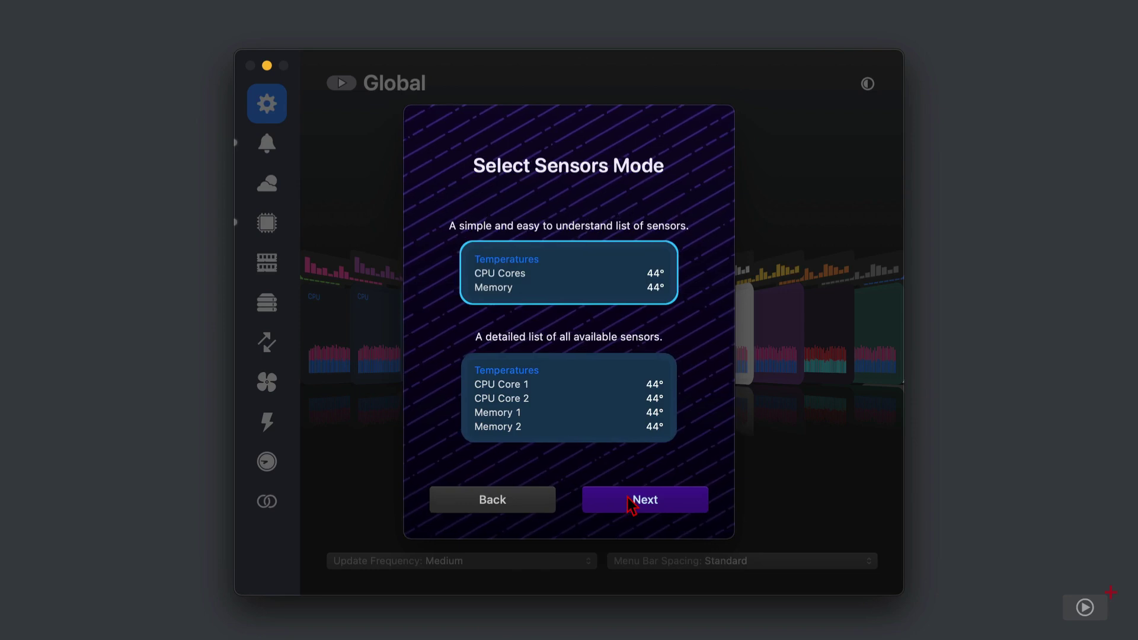
pyautogui.click(592, 408)
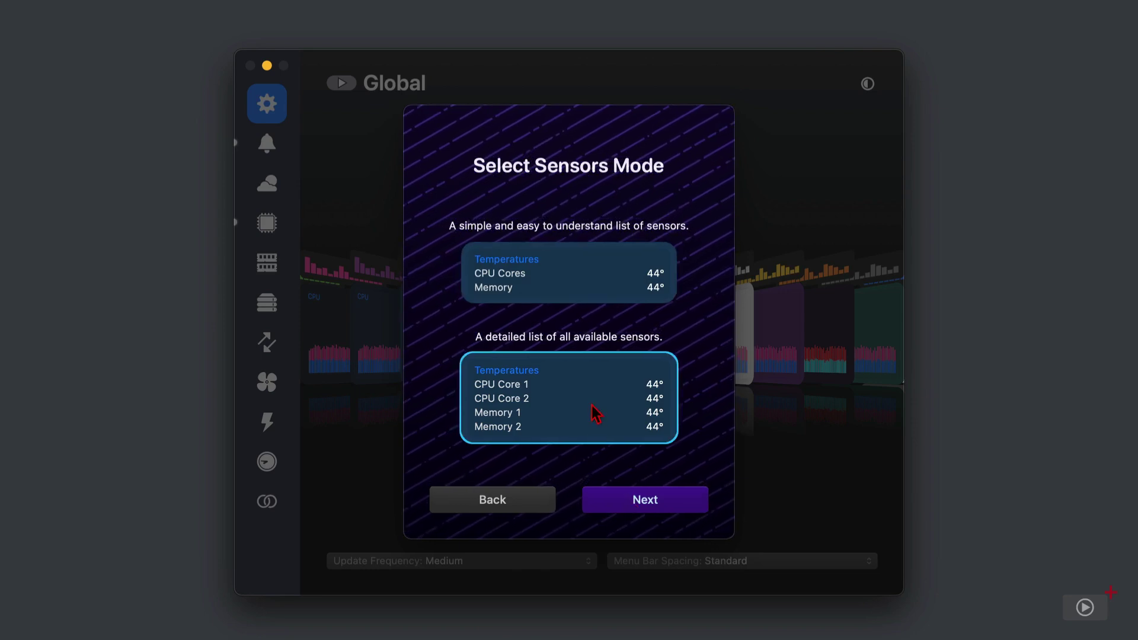
pyautogui.click(596, 259)
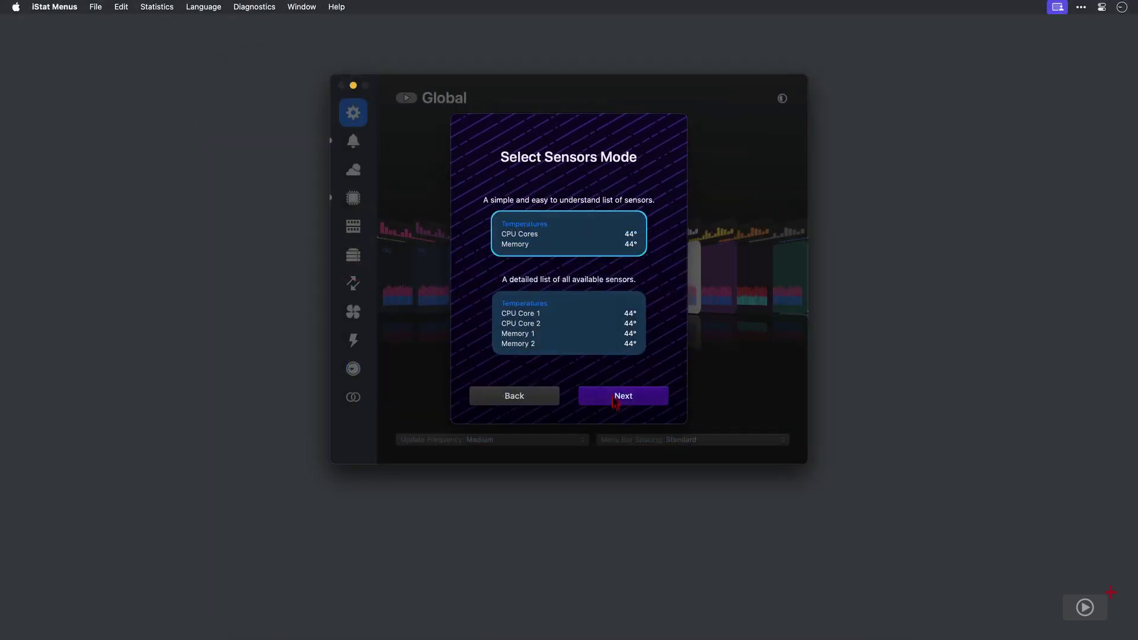
pyautogui.click(632, 506)
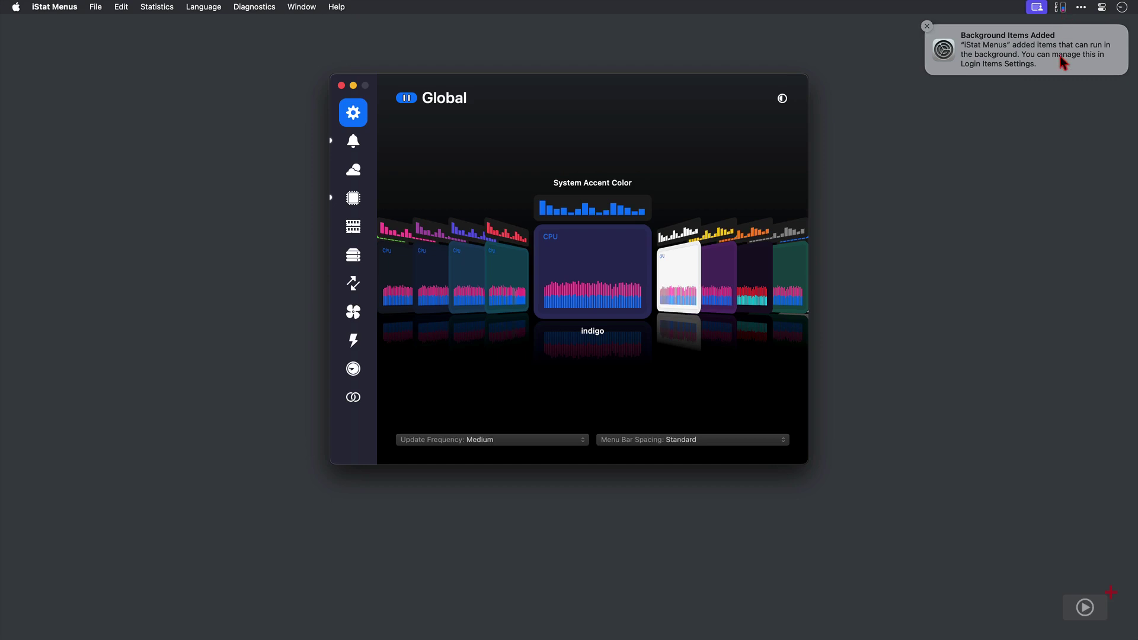
# Step: Dismiss the Background Items Added notification once installation completes
pyautogui.click(927, 27)
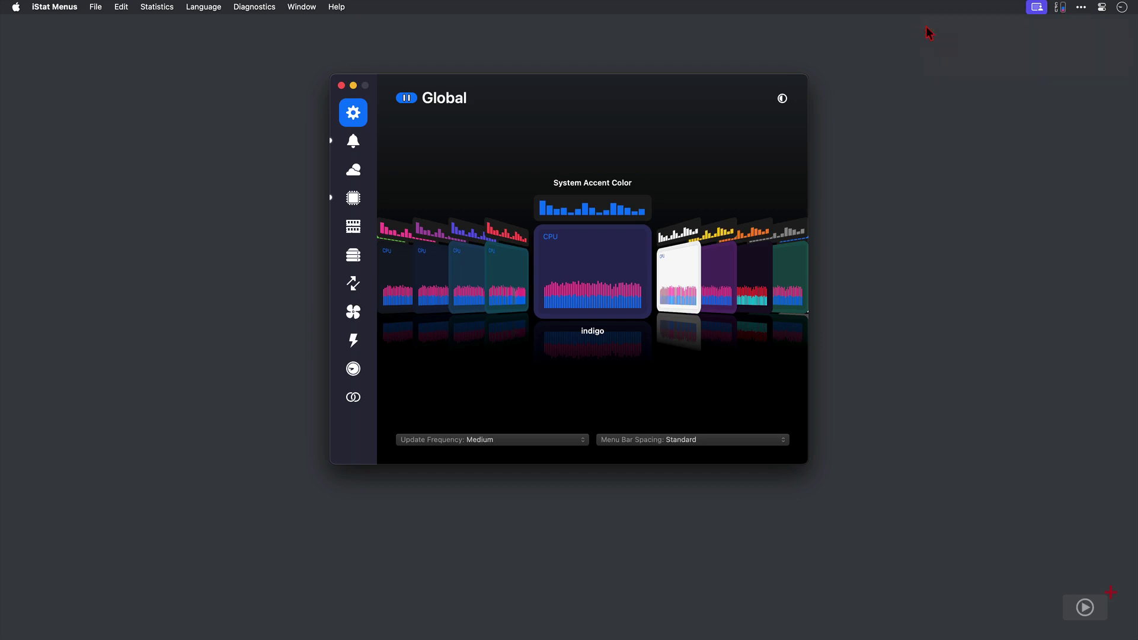
pyautogui.click(928, 32)
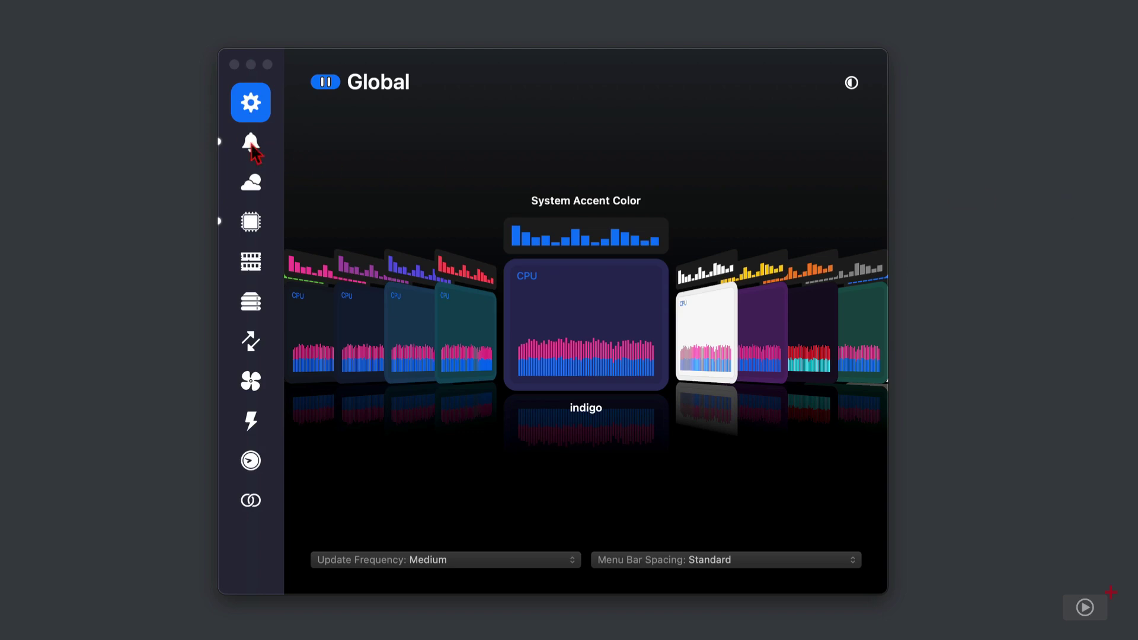
# Step: Review Notifications, Weather, CPU & GPU, Memory, Disks, Network, Sensors, Power, Time and Combined settings
pyautogui.click(252, 148)
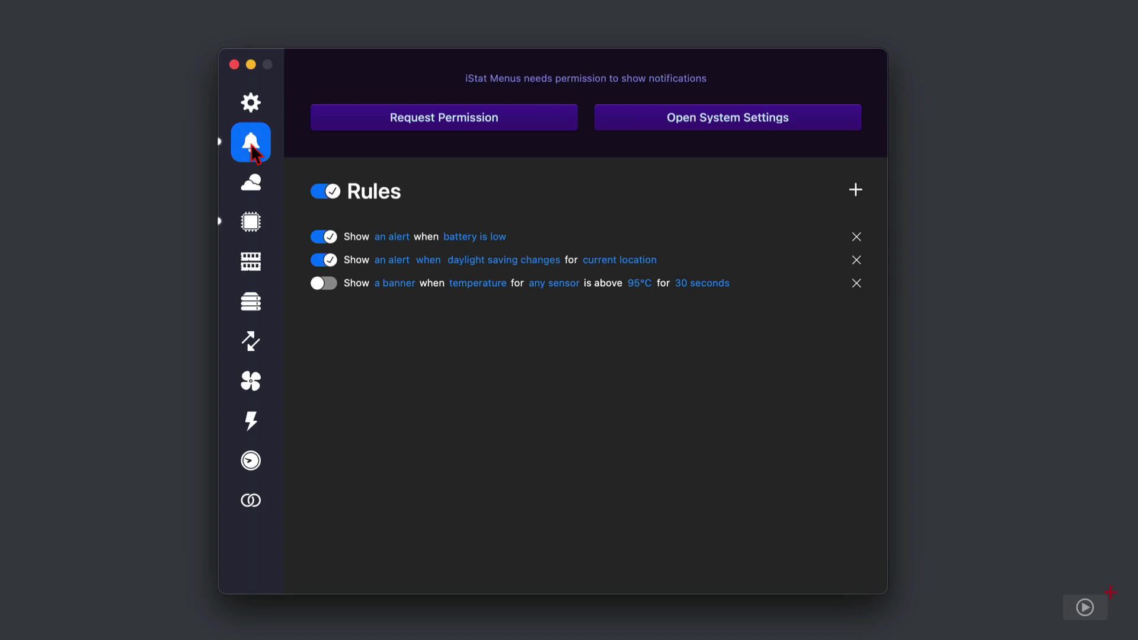
pyautogui.click(252, 193)
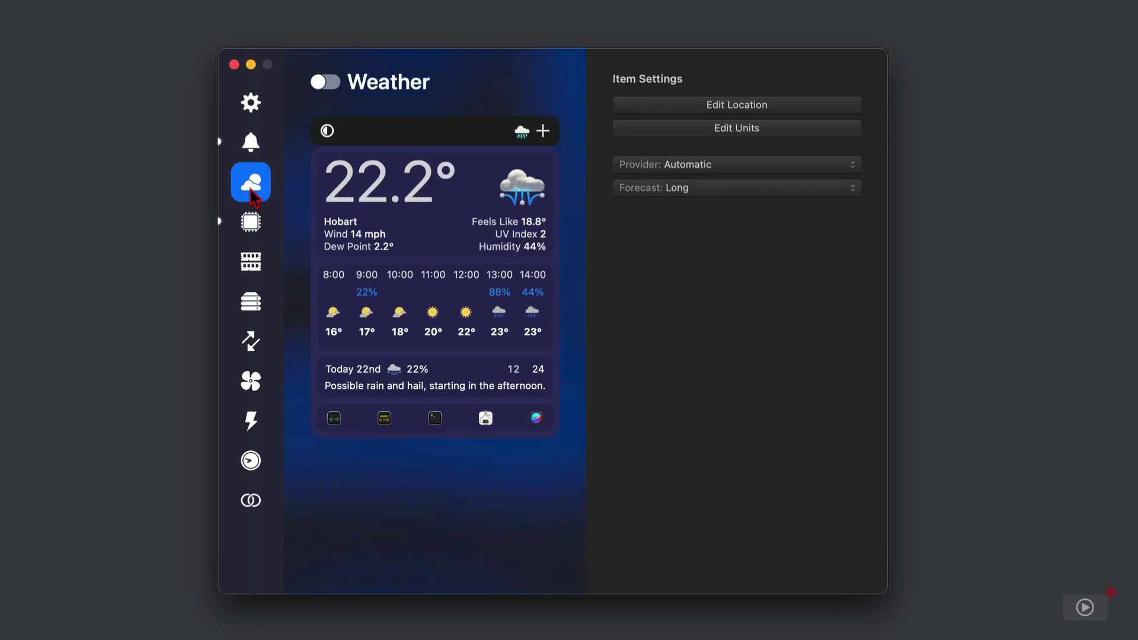
pyautogui.click(249, 228)
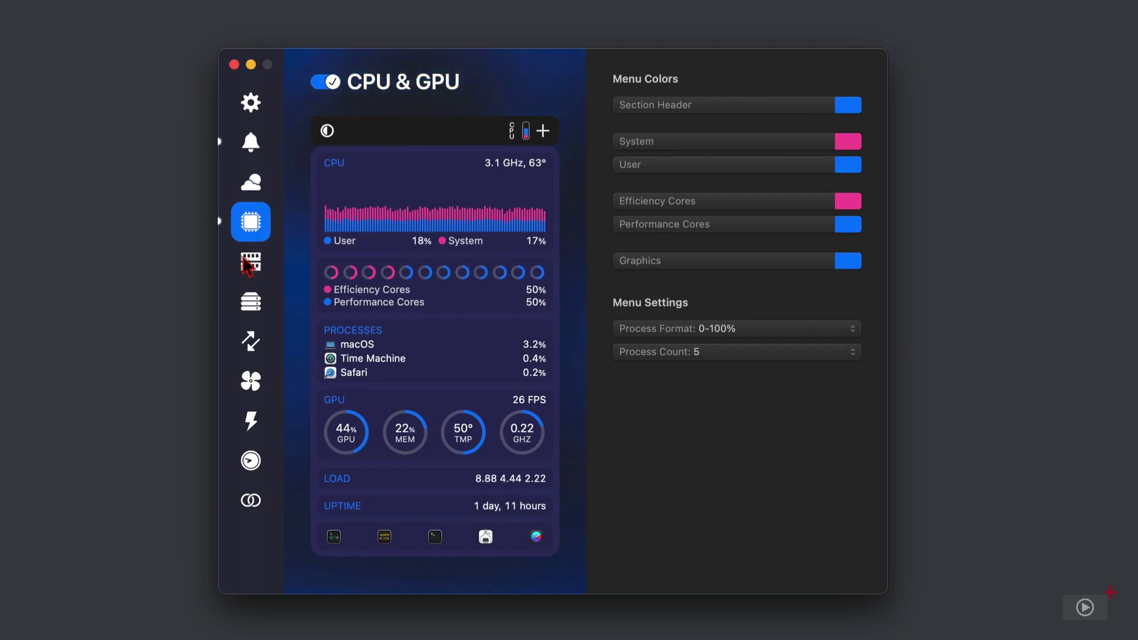
pyautogui.click(248, 268)
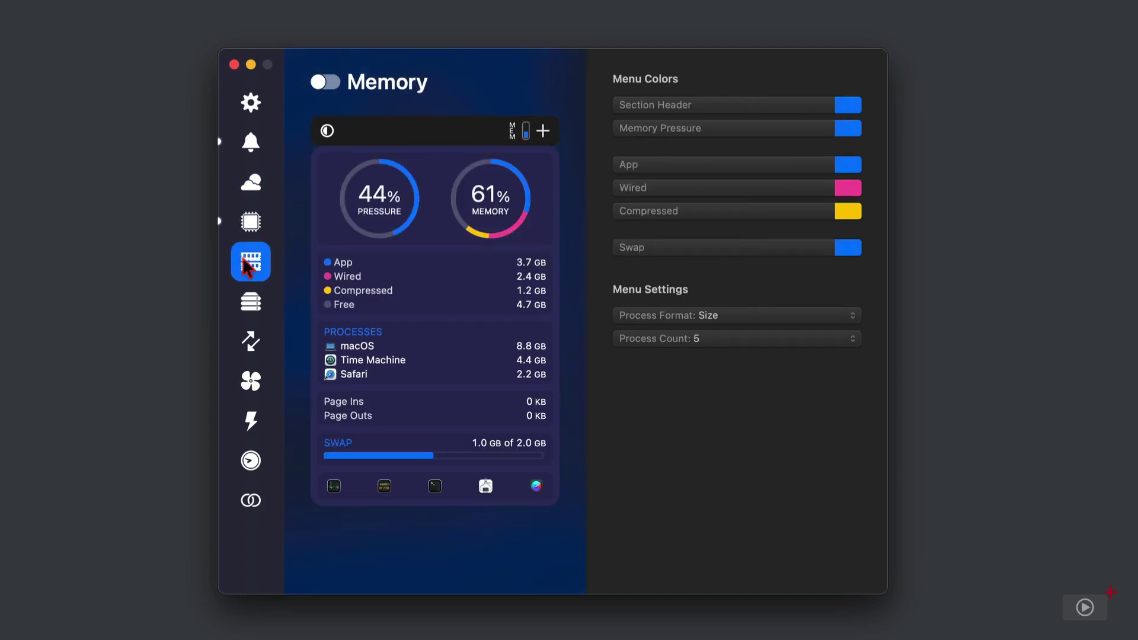
pyautogui.click(251, 316)
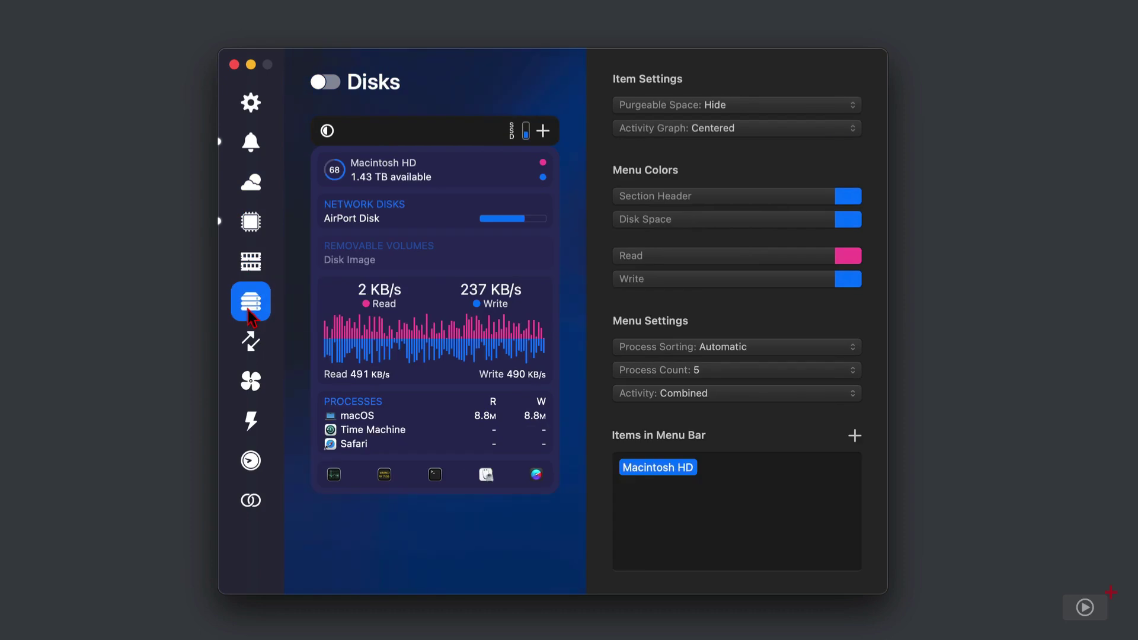
pyautogui.click(252, 350)
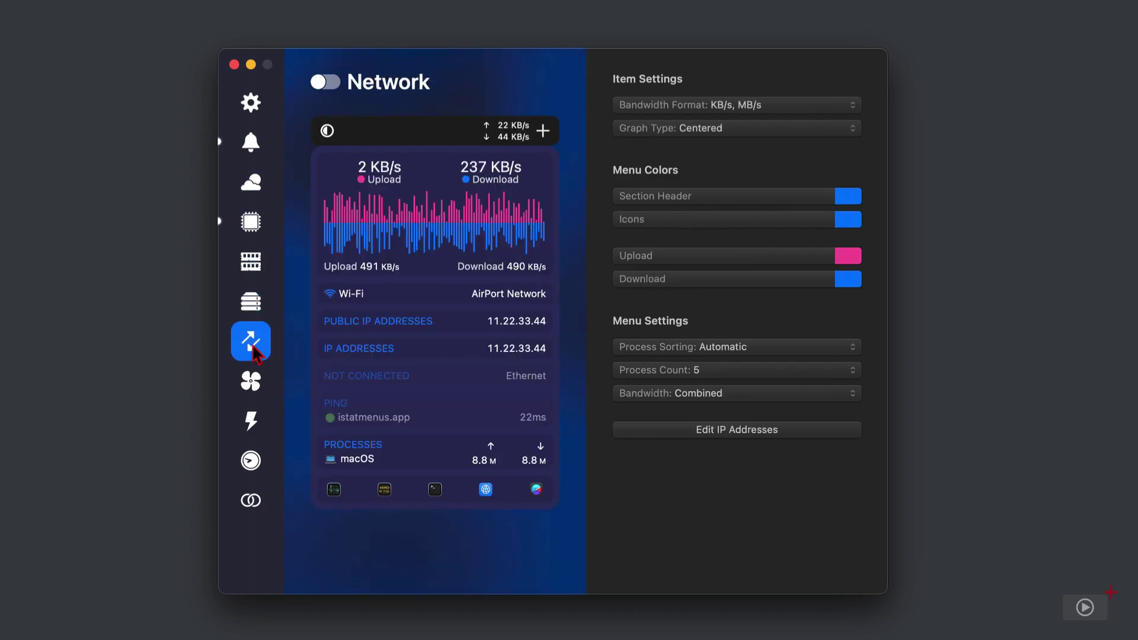
pyautogui.click(255, 384)
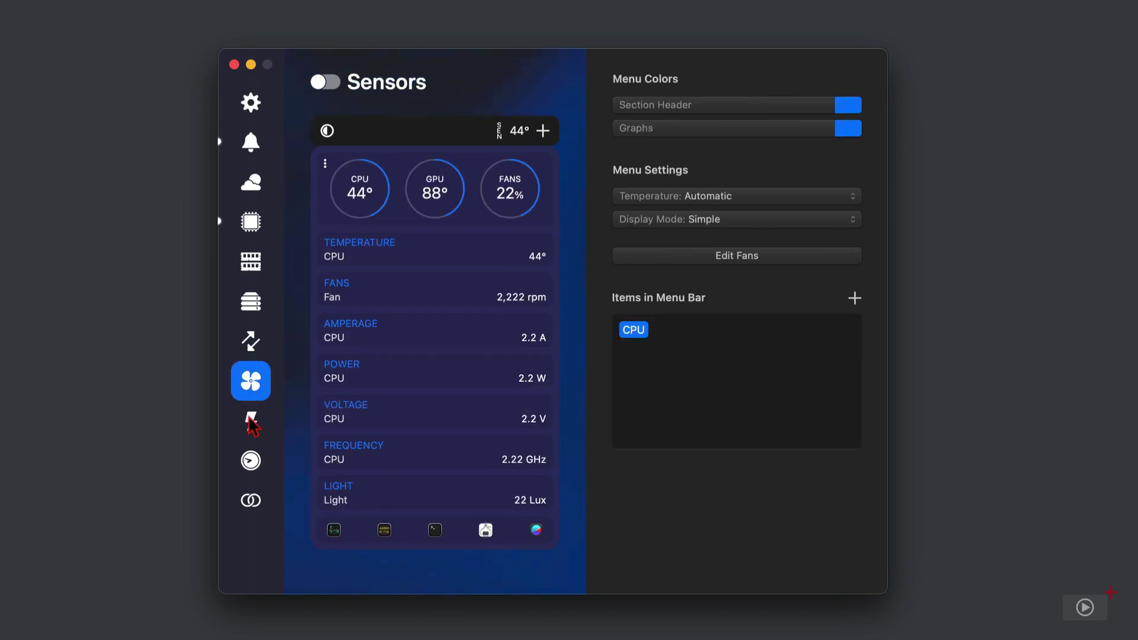
pyautogui.click(252, 420)
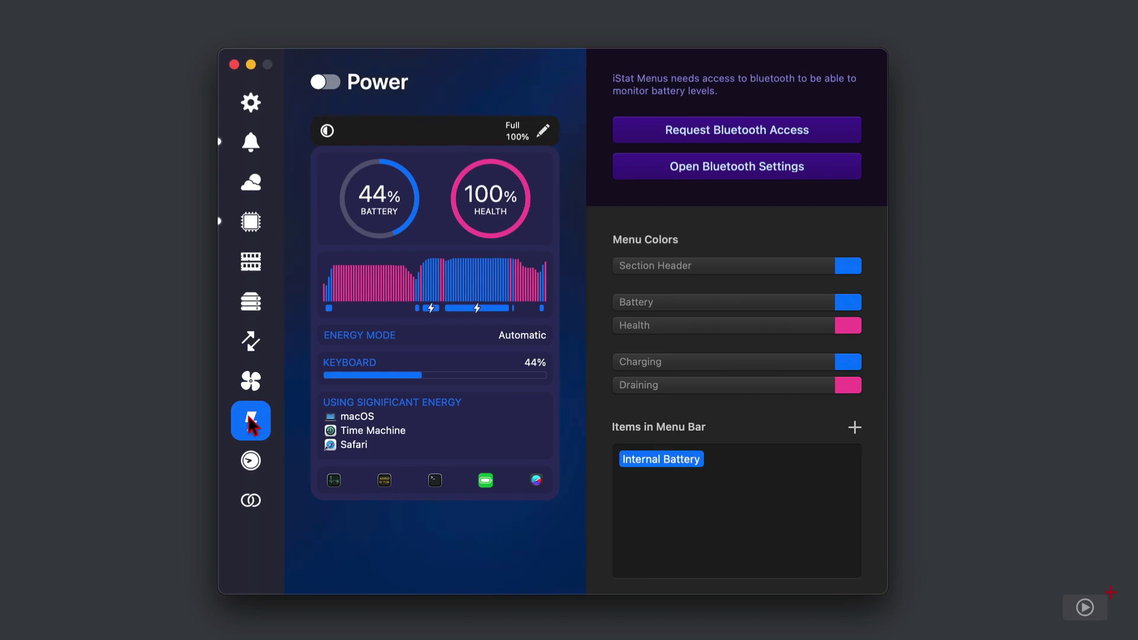
pyautogui.click(249, 462)
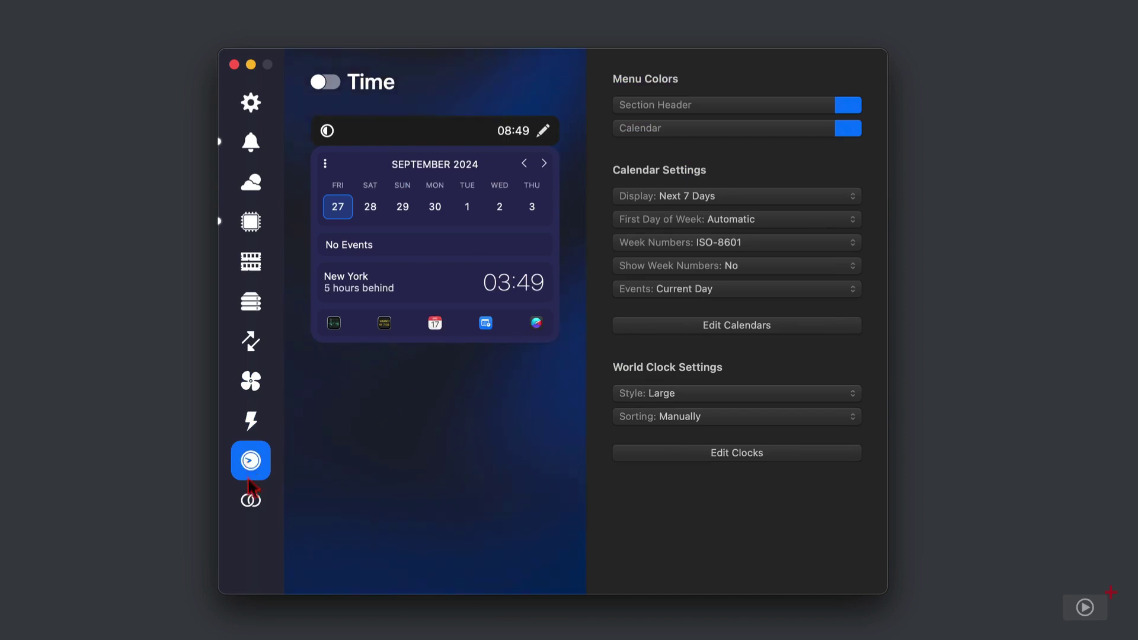
pyautogui.click(252, 502)
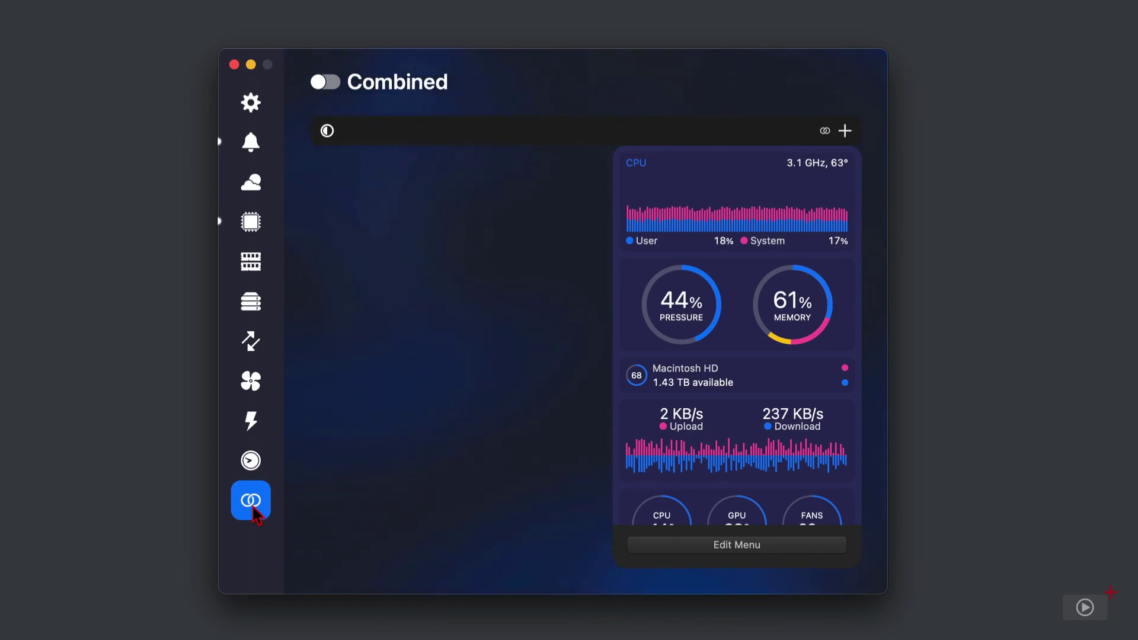
# Step: Show Global settings, pause and resume monitoring, and toggle previews between light and dark appearance
pyautogui.click(254, 106)
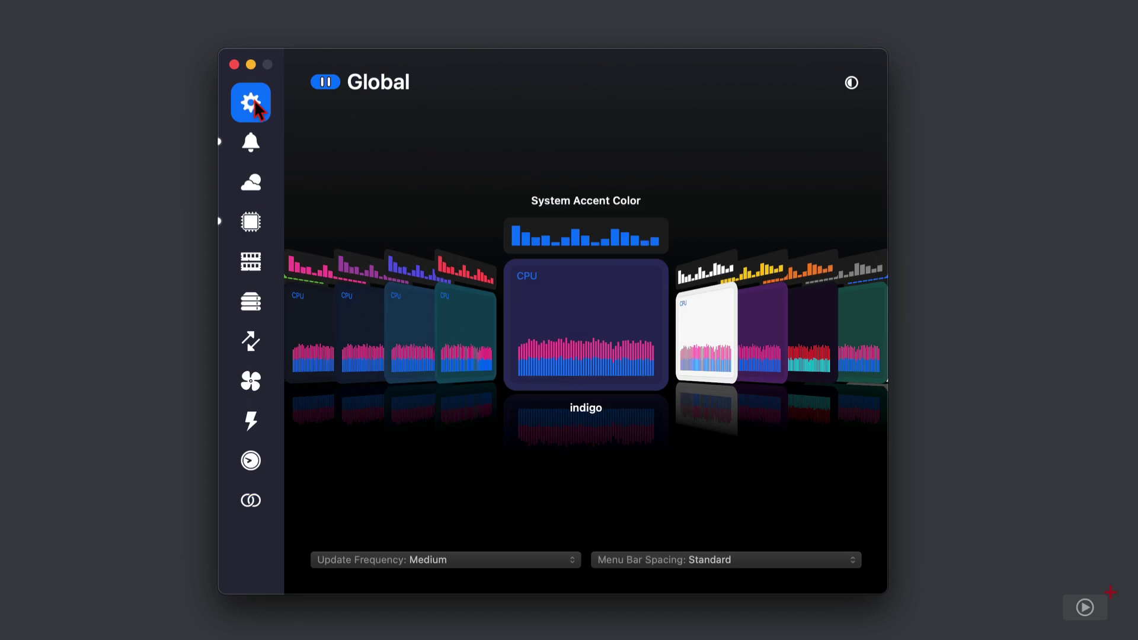
pyautogui.click(321, 82)
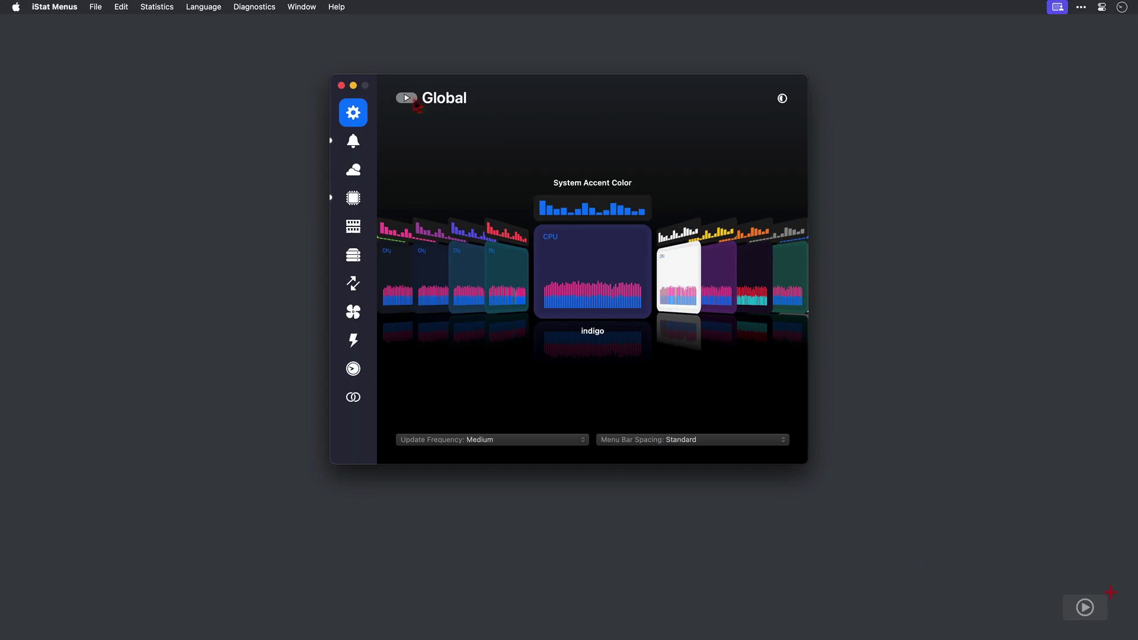
pyautogui.click(408, 99)
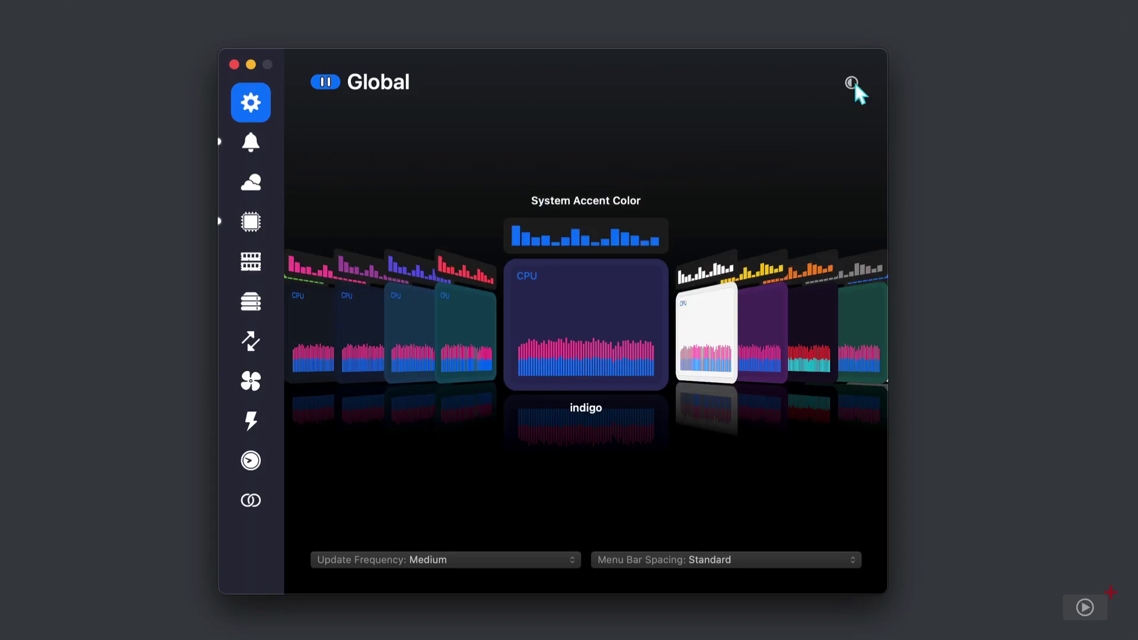
pyautogui.click(782, 99)
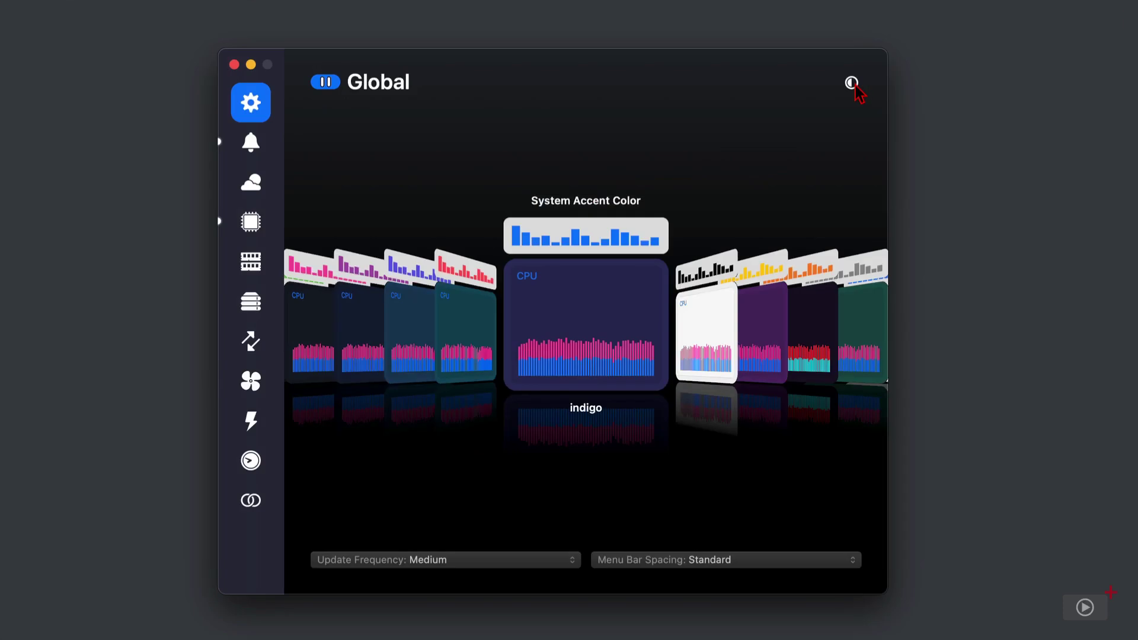
pyautogui.click(854, 87)
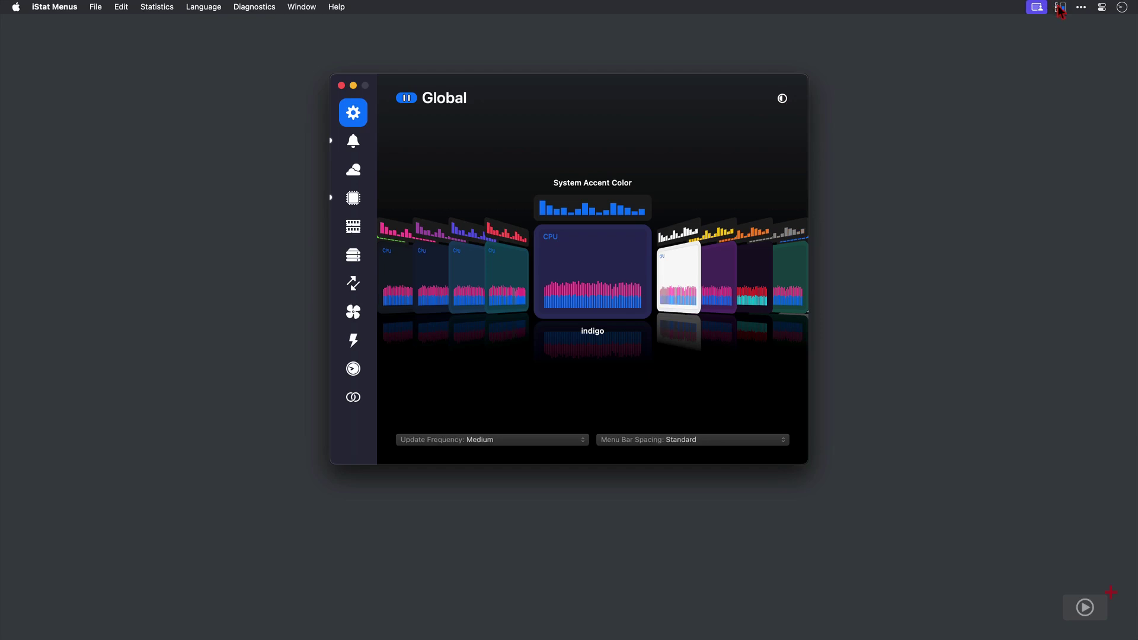
# Step: Preview the CPU panel in System Appearance, Dark Purple and Blue themes, then reselect indigo
pyautogui.click(1059, 7)
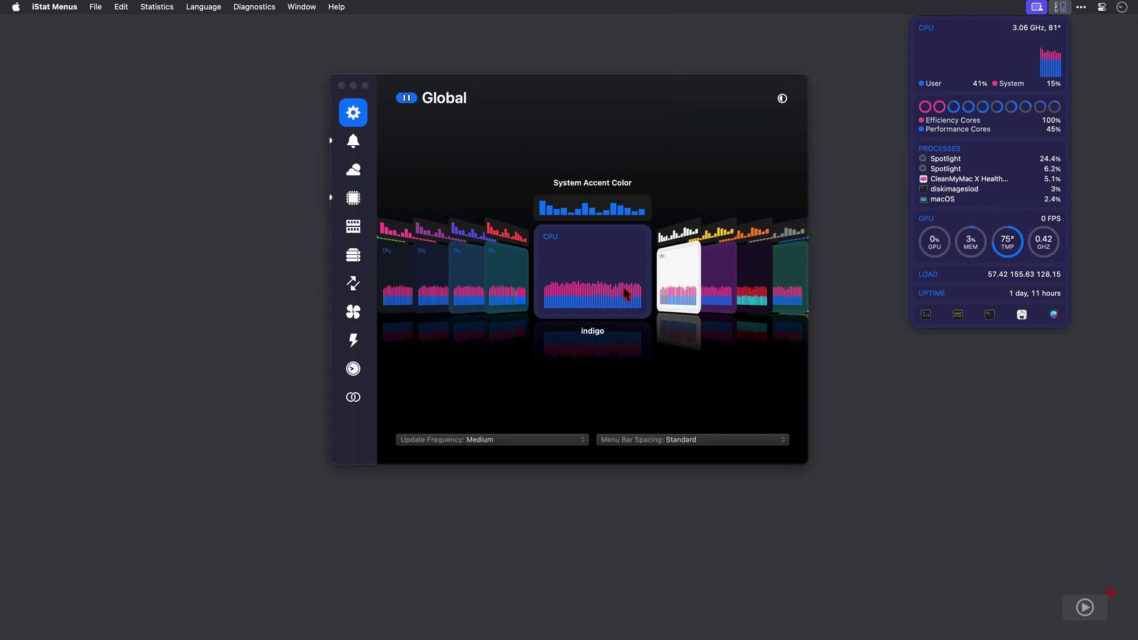
pyautogui.click(676, 284)
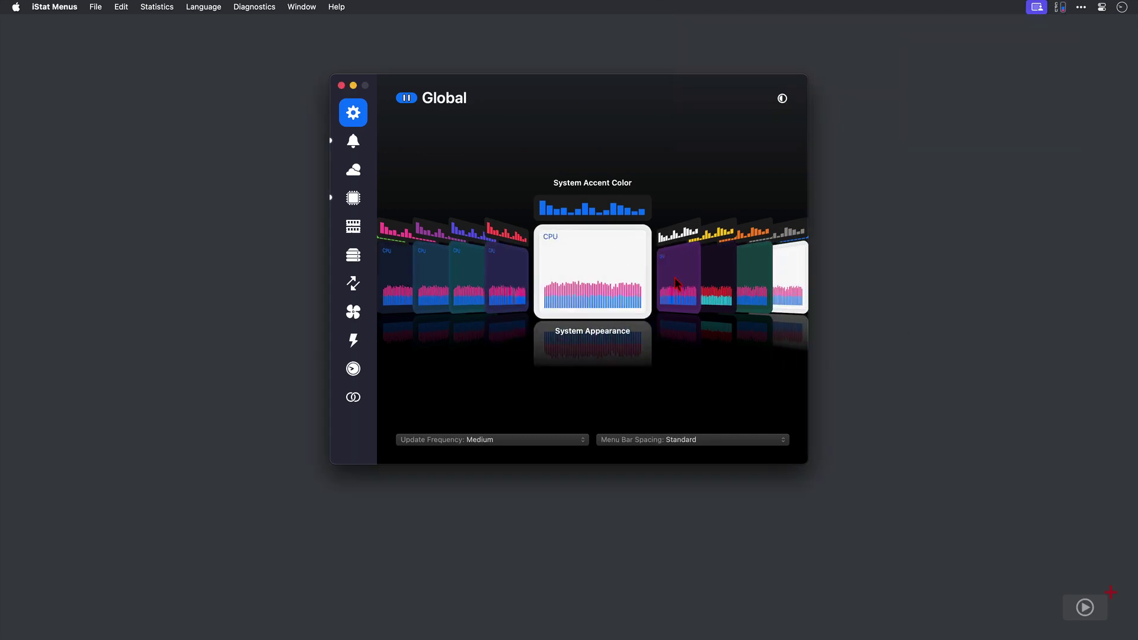
pyautogui.click(1060, 7)
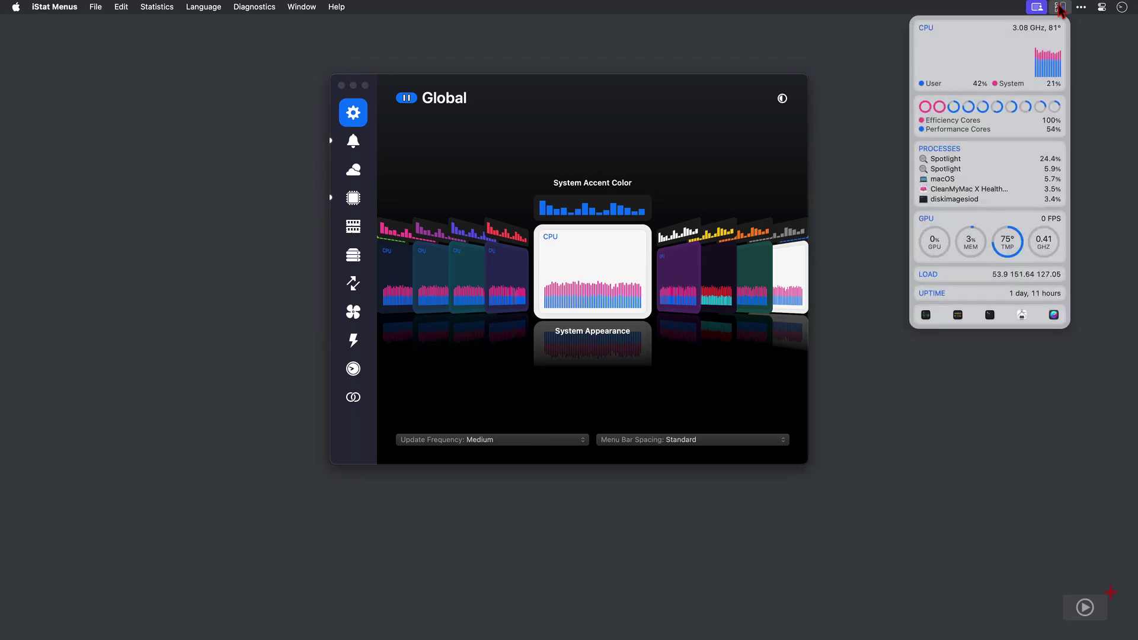
pyautogui.click(1060, 7)
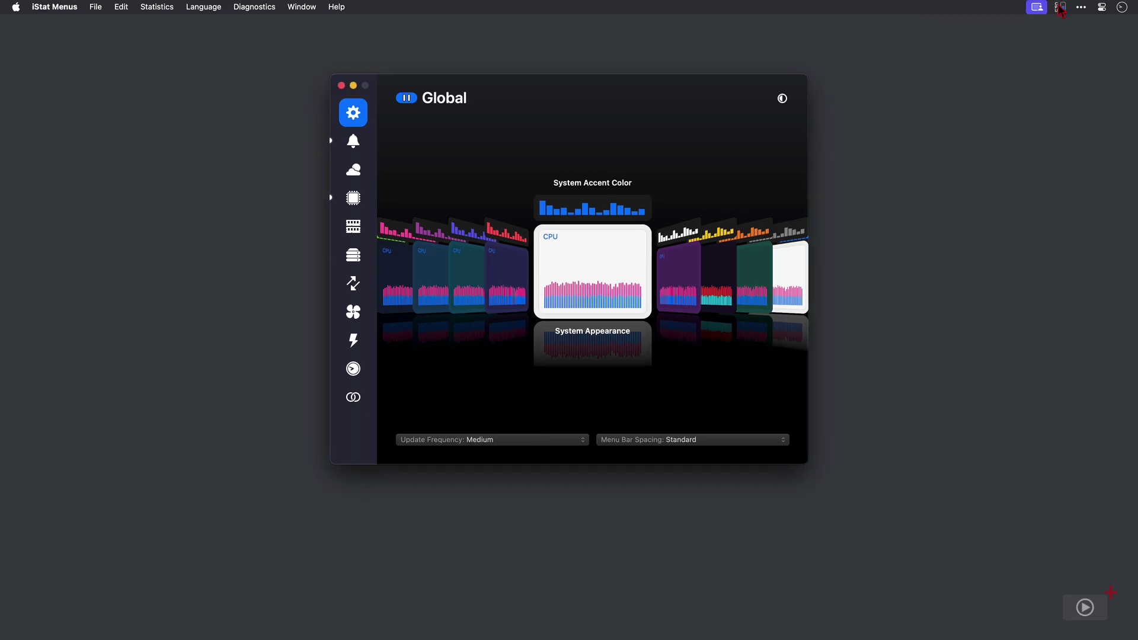
pyautogui.click(682, 290)
pyautogui.scroll(-2, 593, 286)
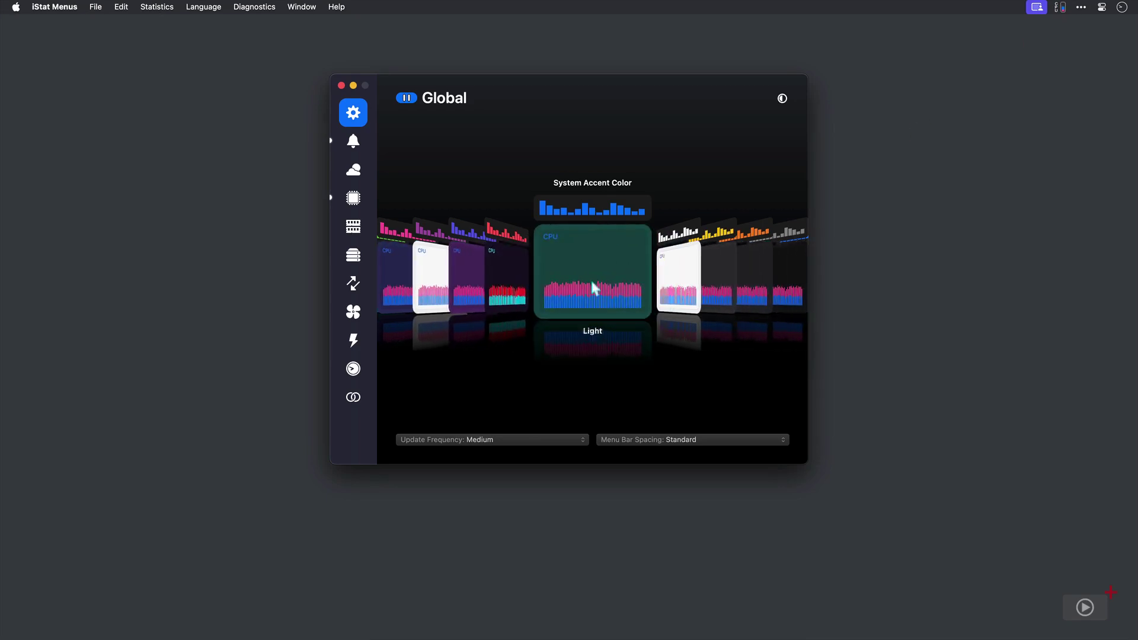
pyautogui.scroll(-3, 594, 287)
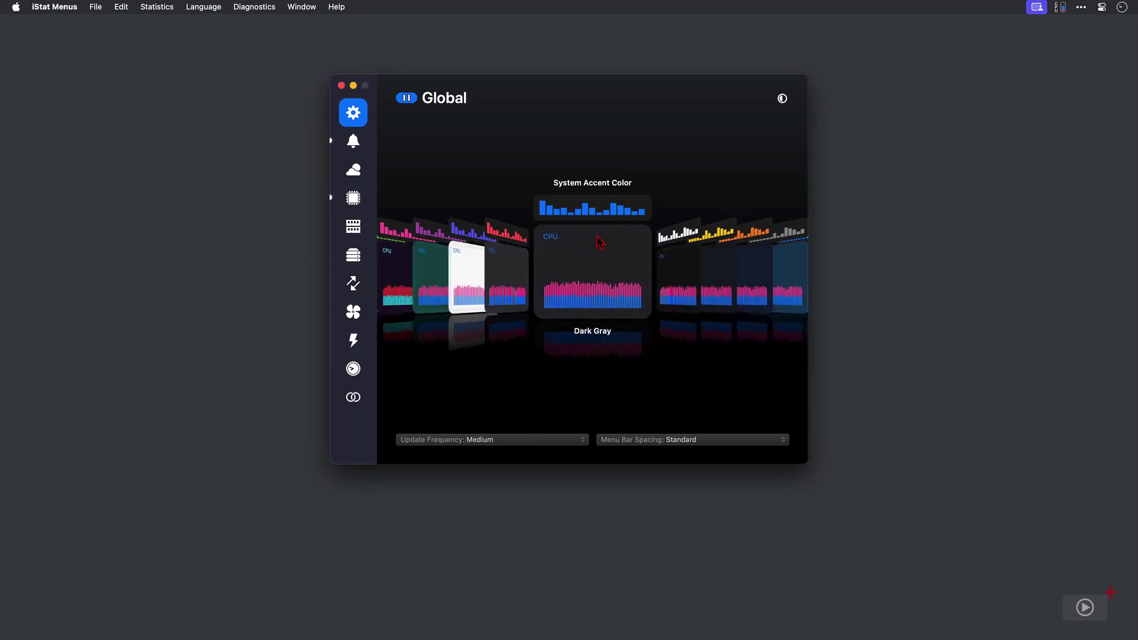
pyautogui.click(1060, 7)
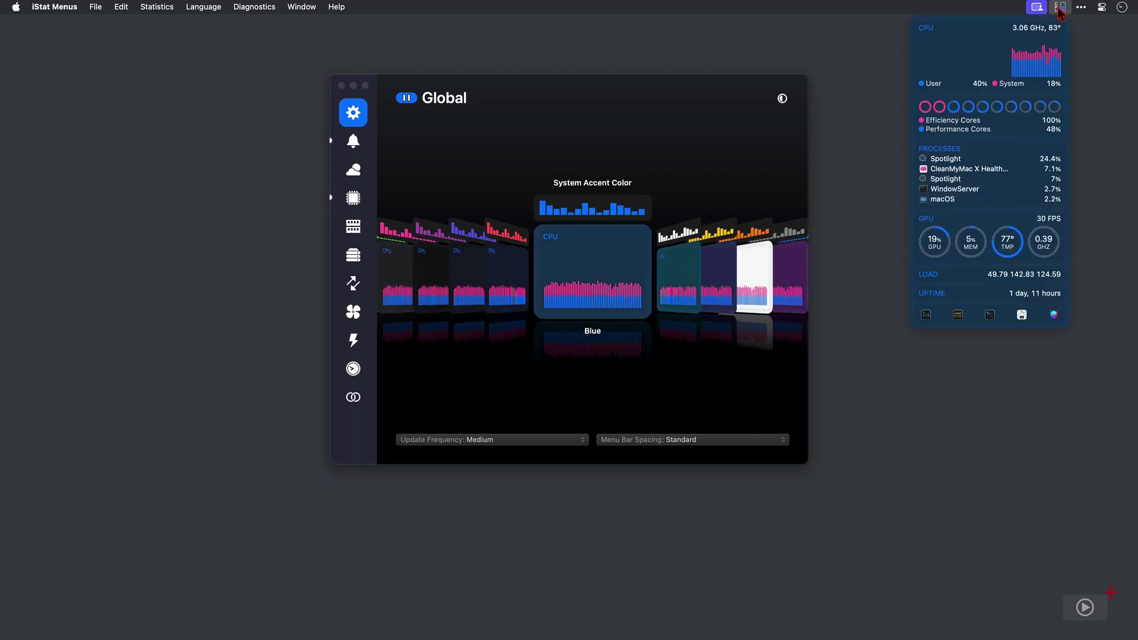
pyautogui.click(1060, 8)
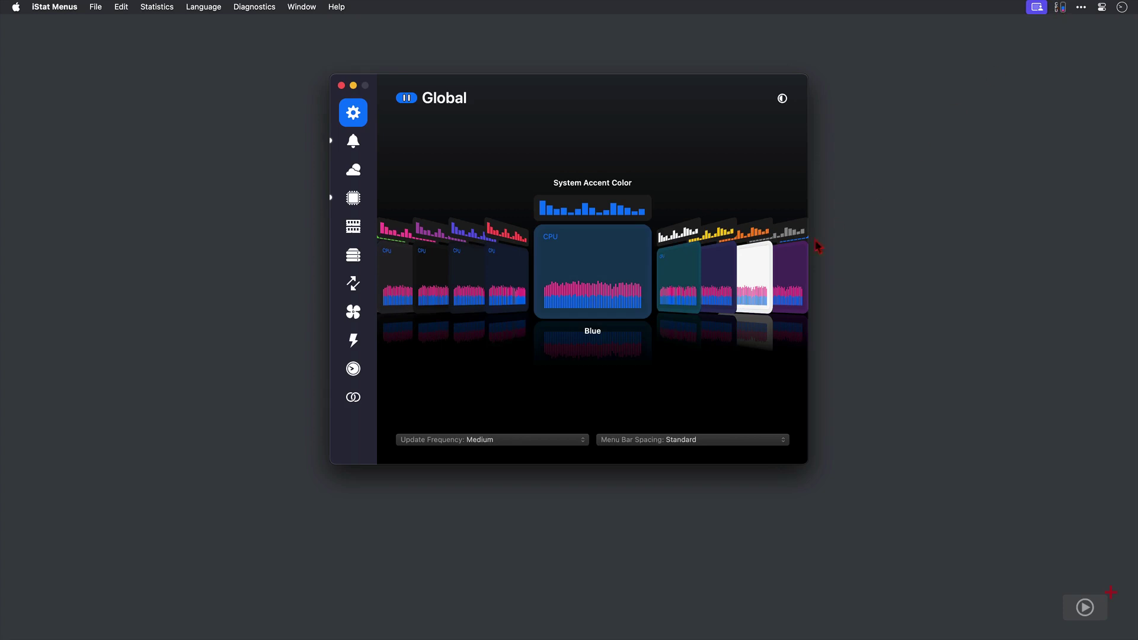
pyautogui.click(722, 303)
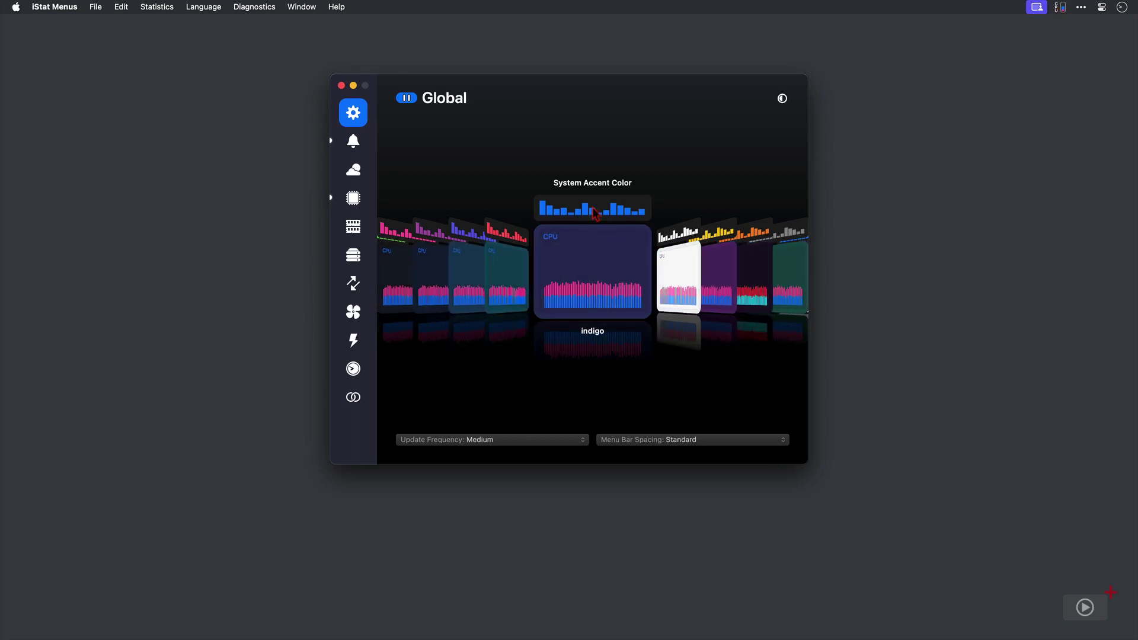
# Step: Set the menu-bar graph colour to Blue, then view the Update Frequency choices
pyautogui.hscroll(2, 595, 212)
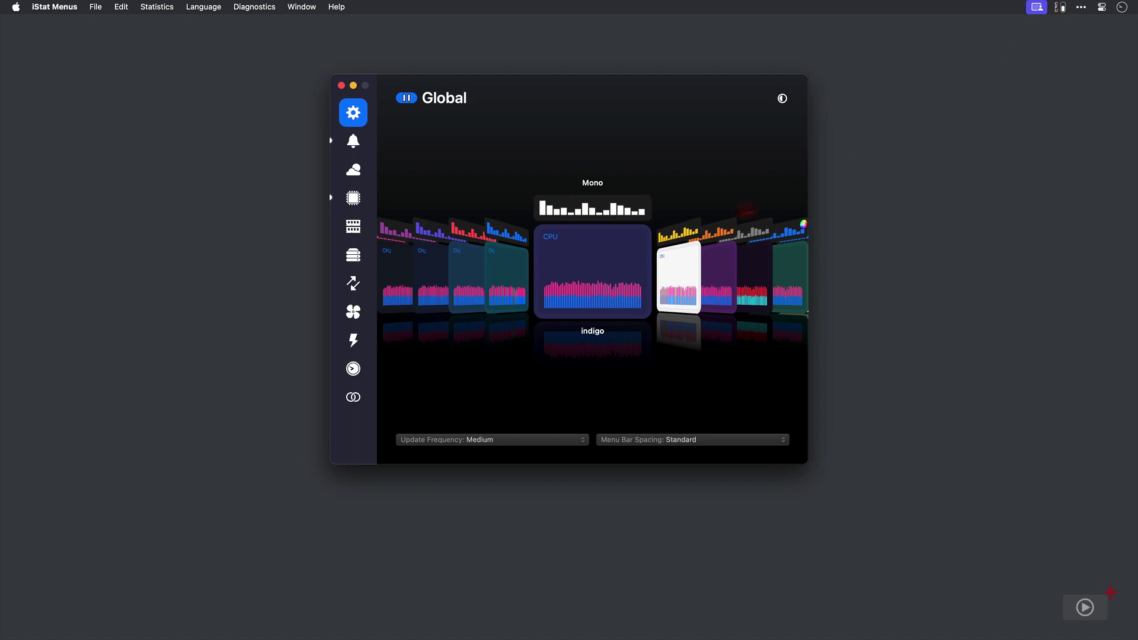
pyautogui.hscroll(2, 630, 212)
pyautogui.hscroll(6, 630, 212)
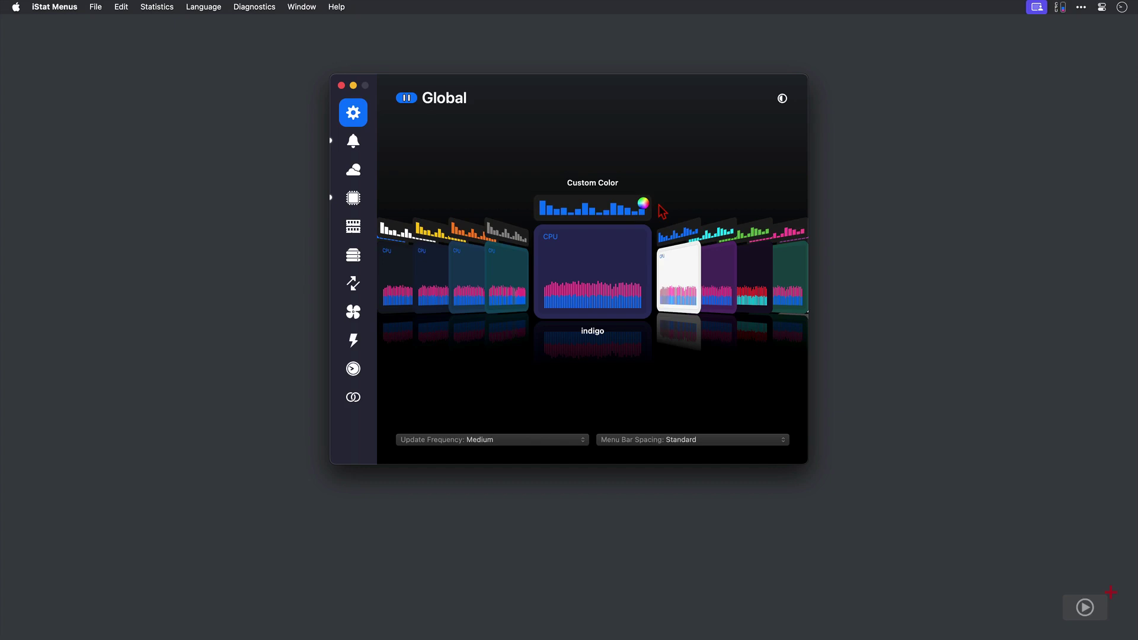
pyautogui.hscroll(2, 662, 211)
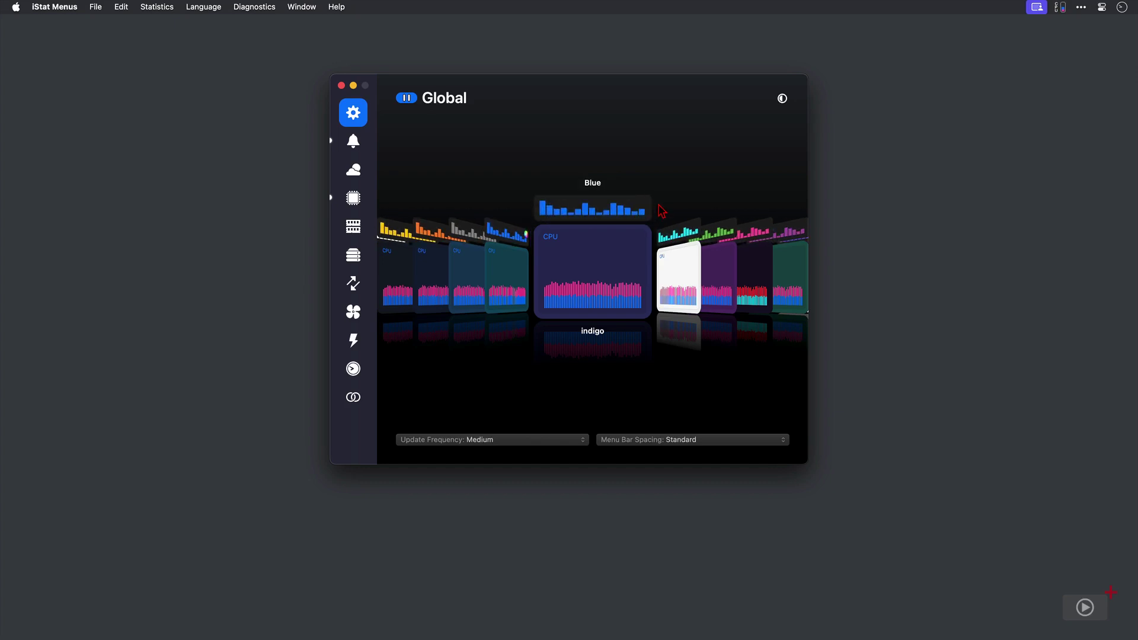
pyautogui.click(525, 441)
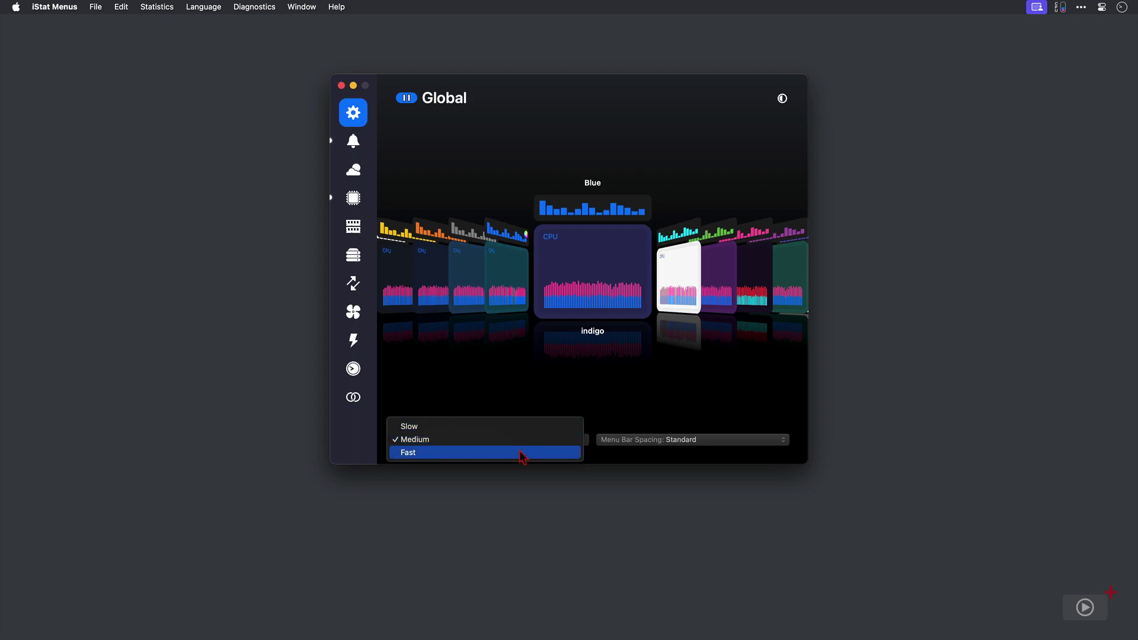
pyautogui.click(521, 446)
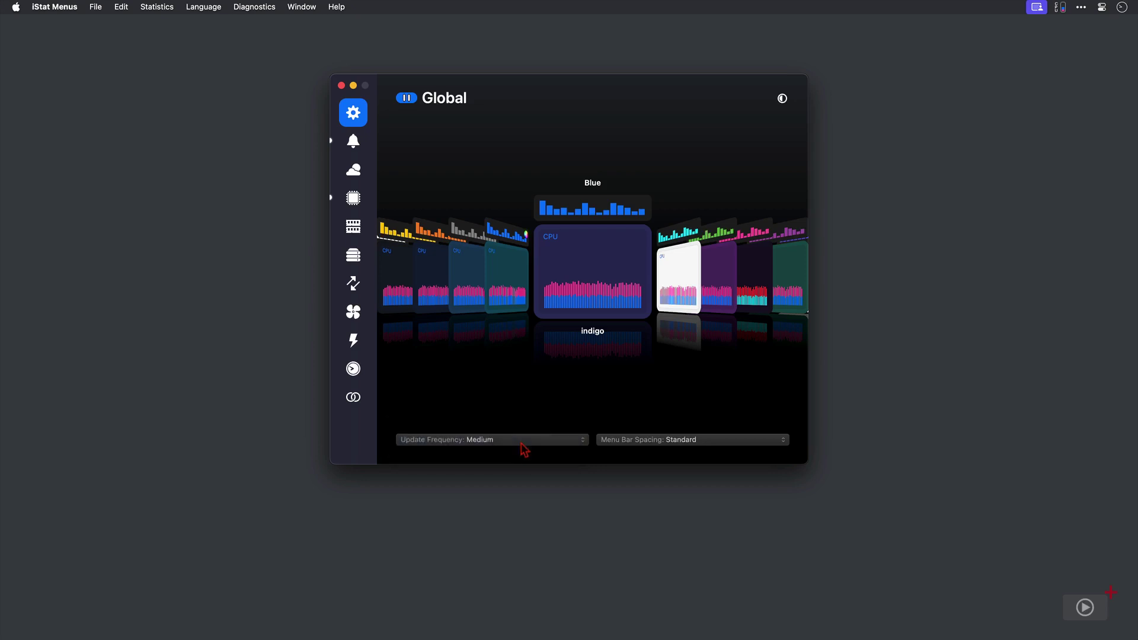
pyautogui.click(710, 446)
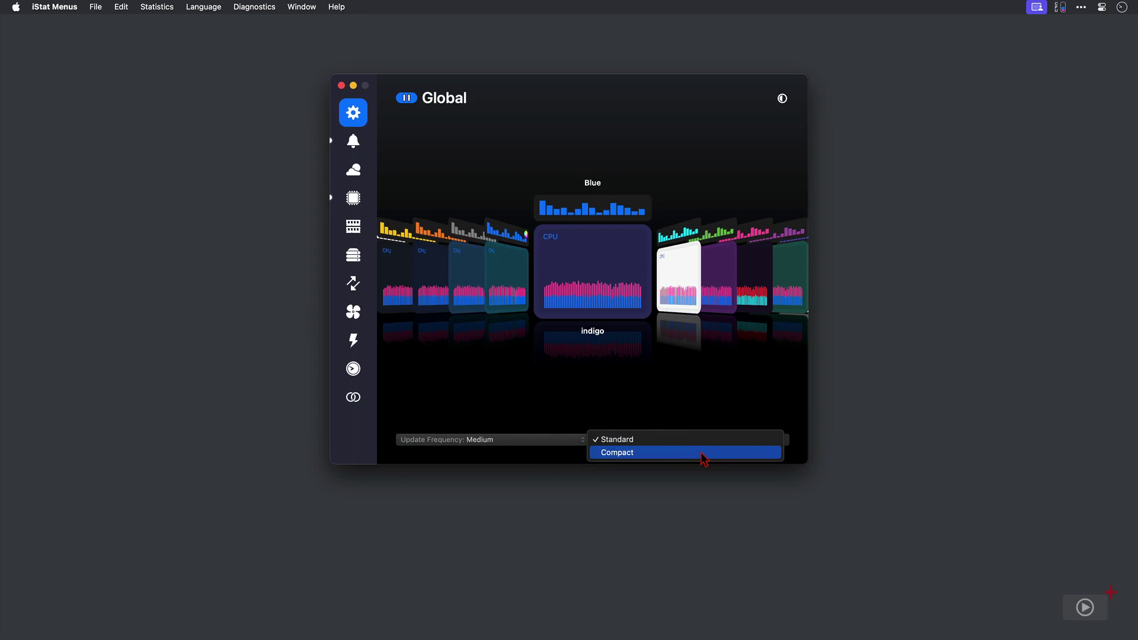
pyautogui.click(705, 441)
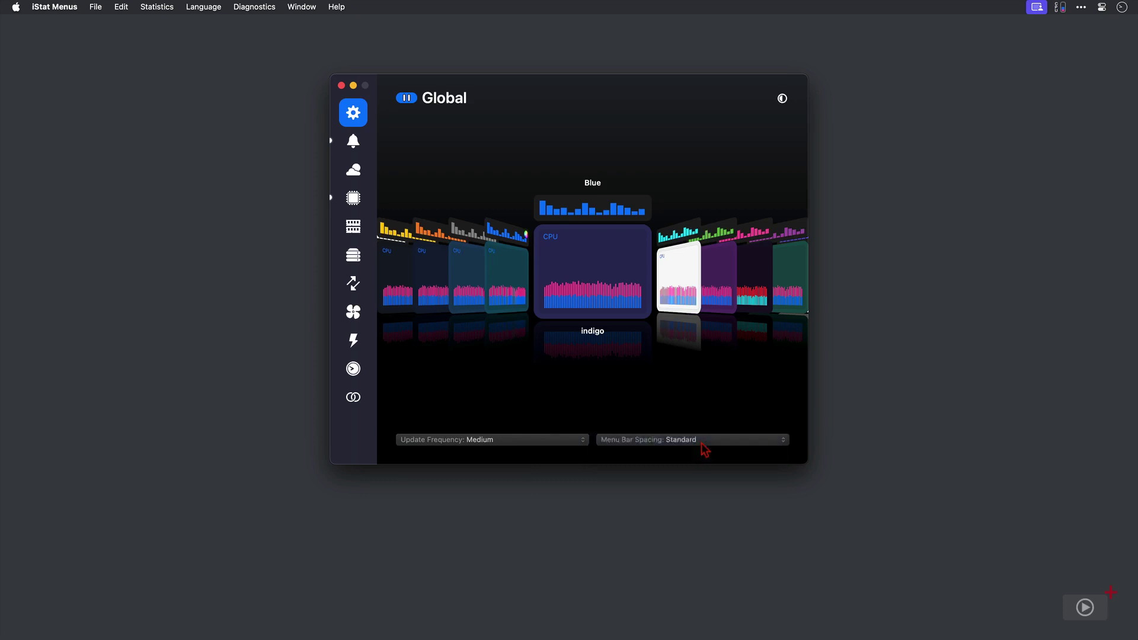